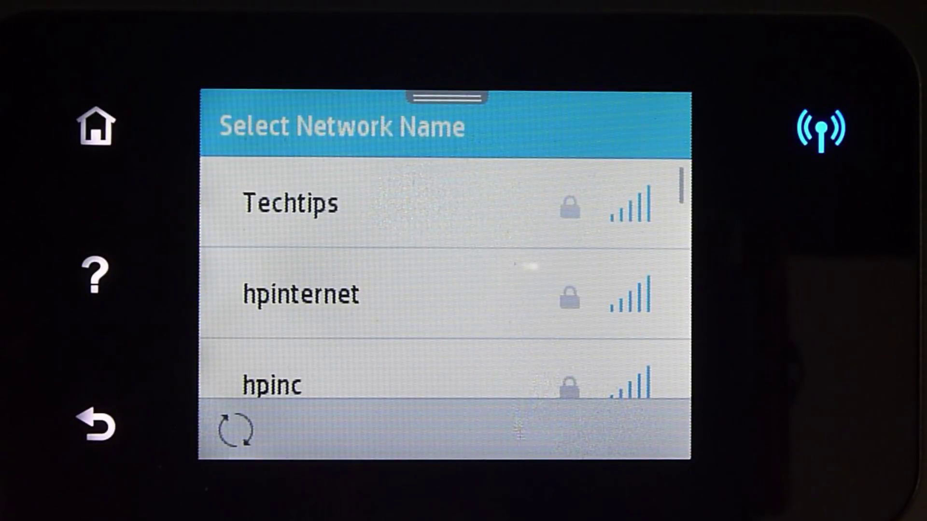
# Connect the printer to the Techtips wireless network, accept the connection settings and return to the printer's home screen
pyautogui.click(405, 193)
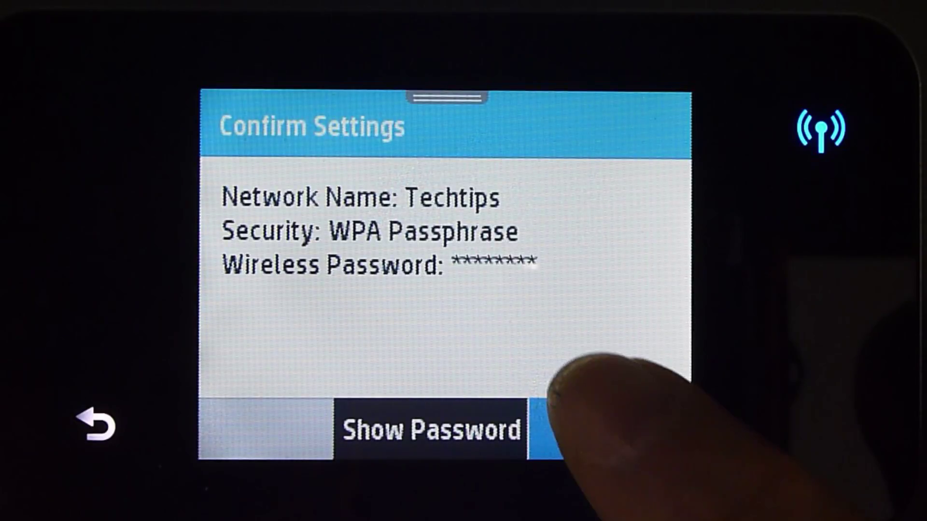
pyautogui.click(610, 429)
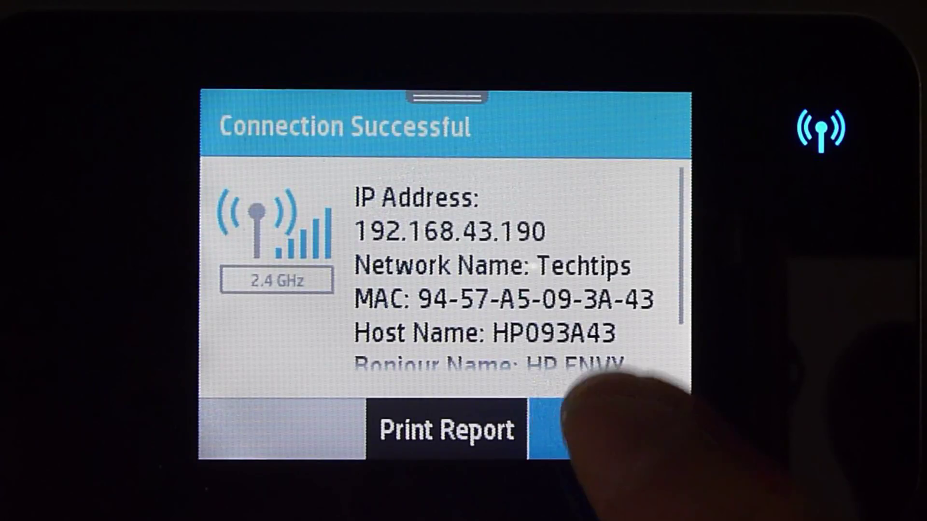
pyautogui.click(610, 429)
pyautogui.click(96, 126)
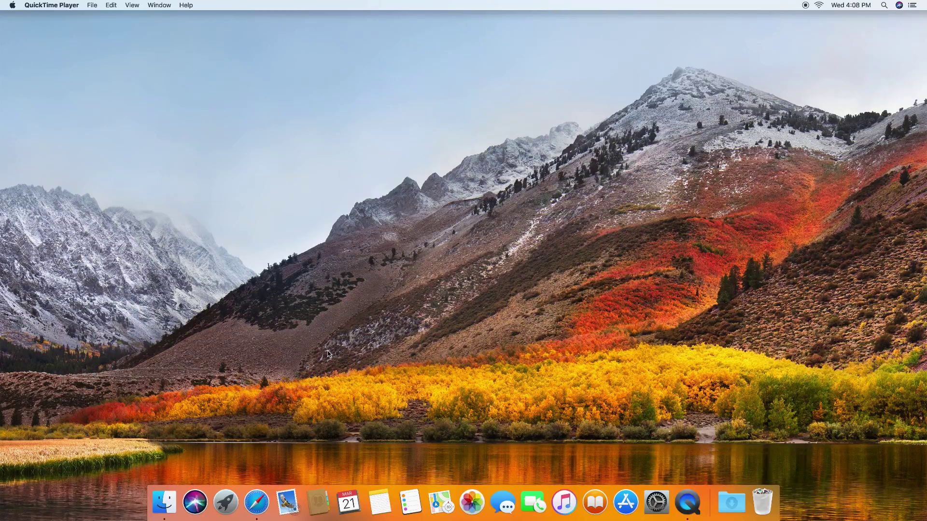
pyautogui.click(256, 504)
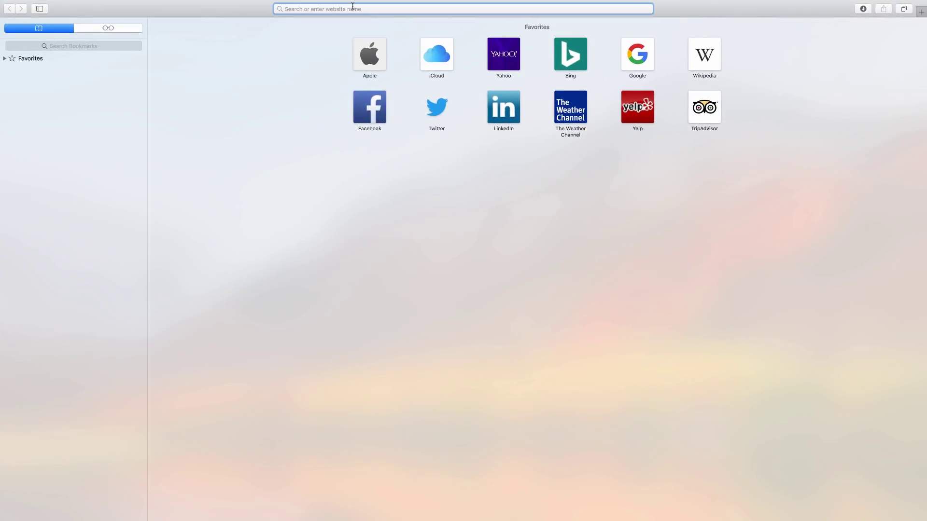
pyautogui.write('www.hp.com')
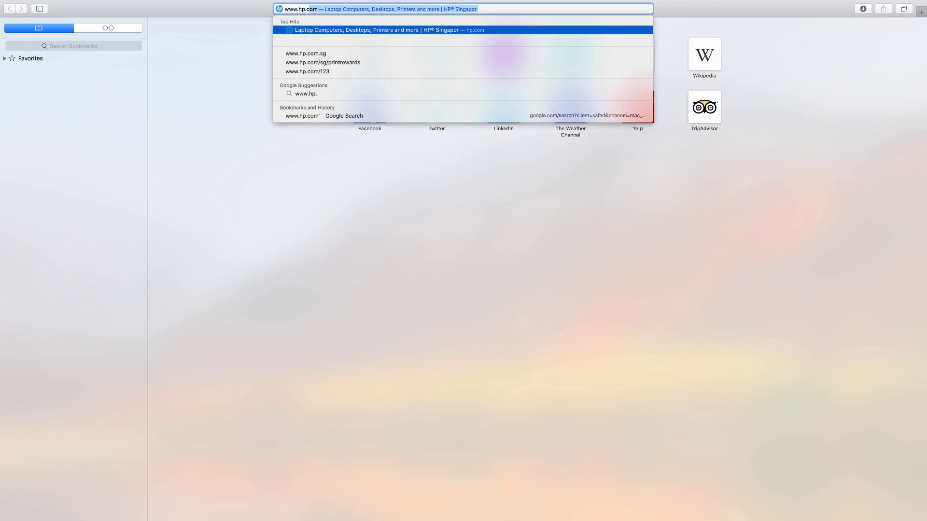
pyautogui.press('Return')
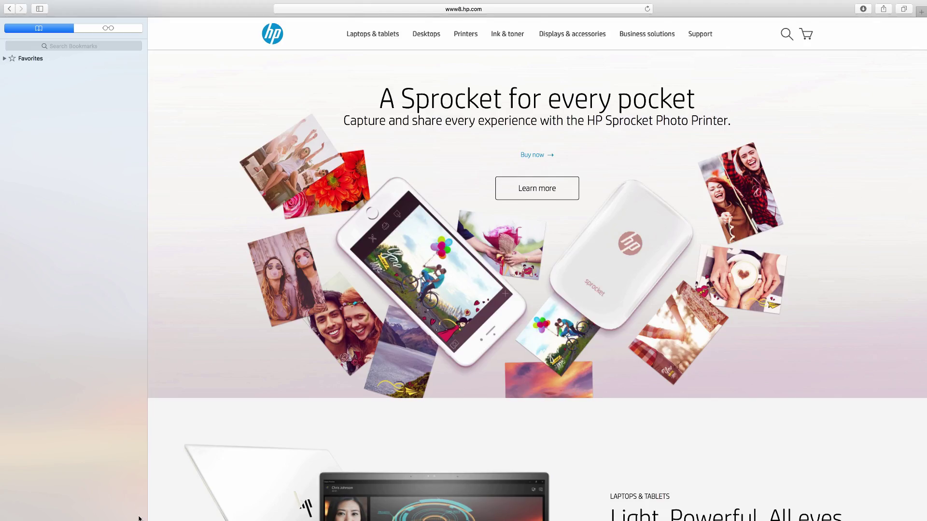
pyautogui.scroll(-1, 541, 250)
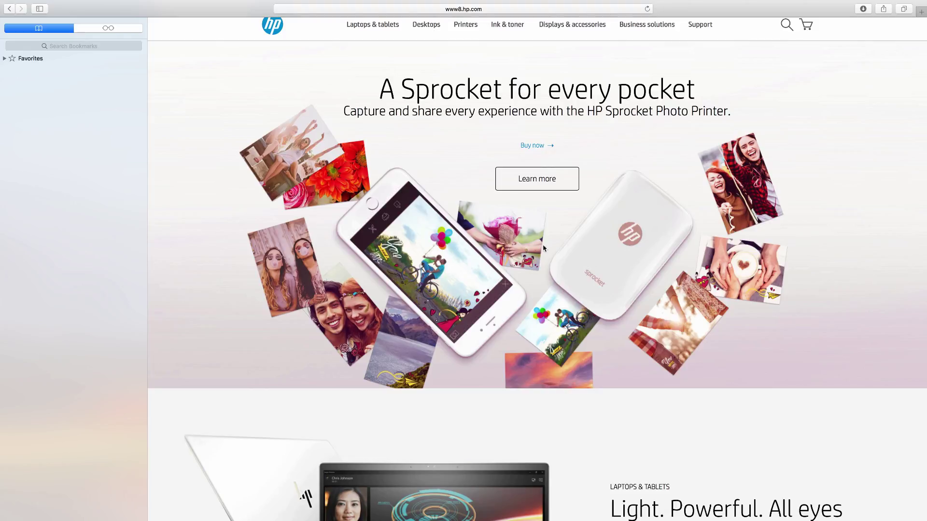
pyautogui.moveTo(700, 31)
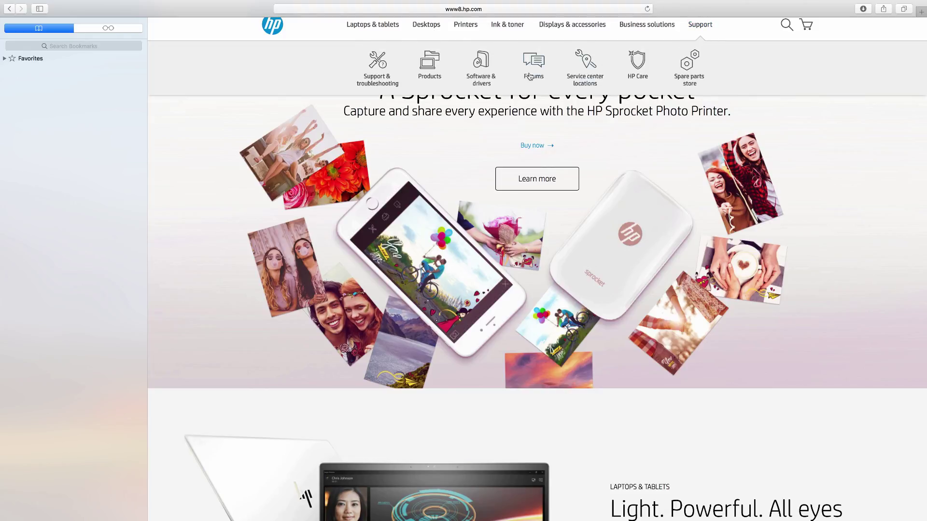
pyautogui.click(487, 85)
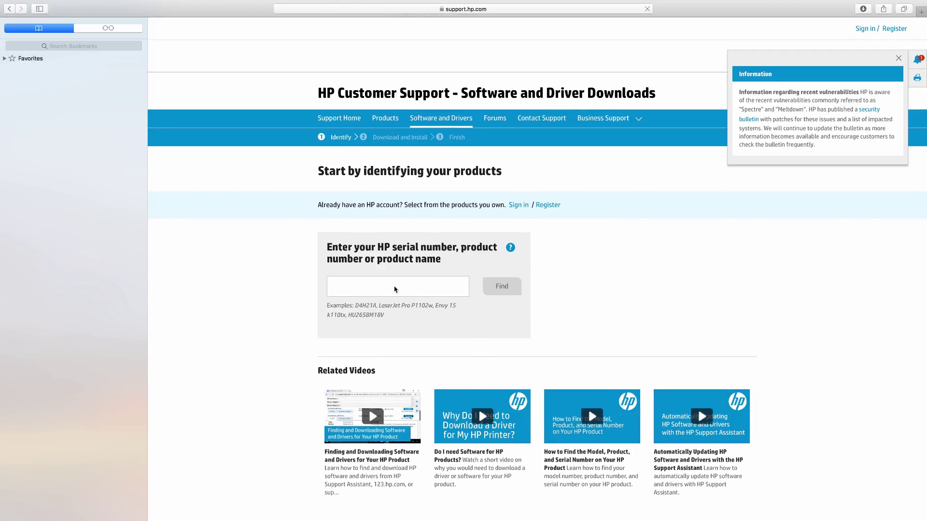
# Find the software and driver downloads for the product "hp envy photo 7155"
pyautogui.click(394, 289)
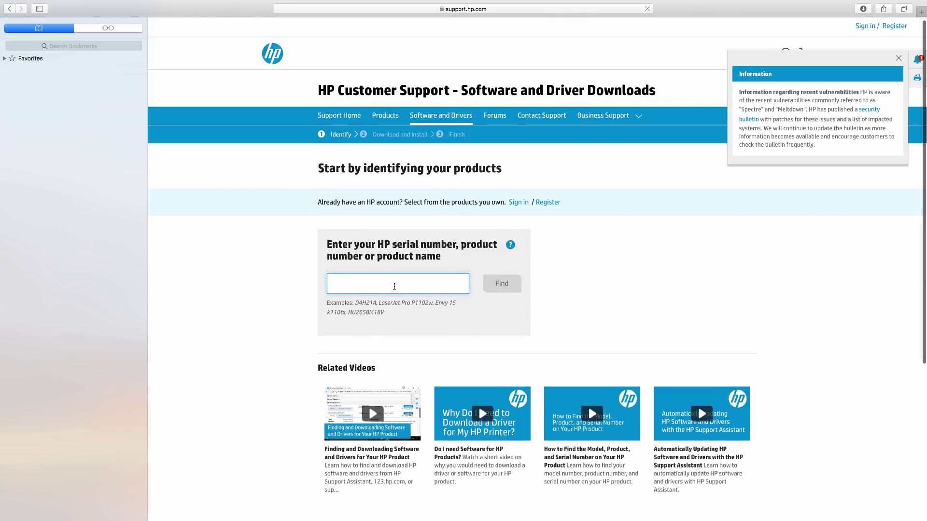
pyautogui.write('hp')
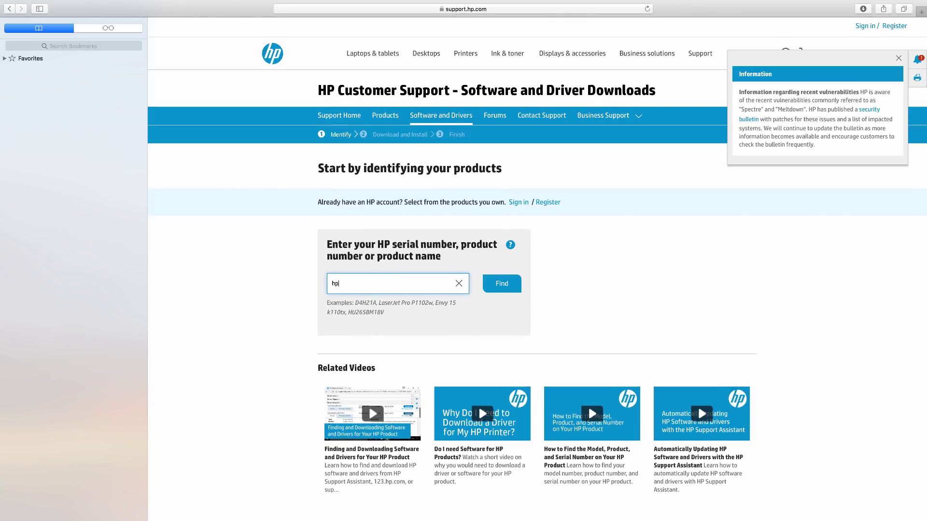
pyautogui.write(' envy photo 7155')
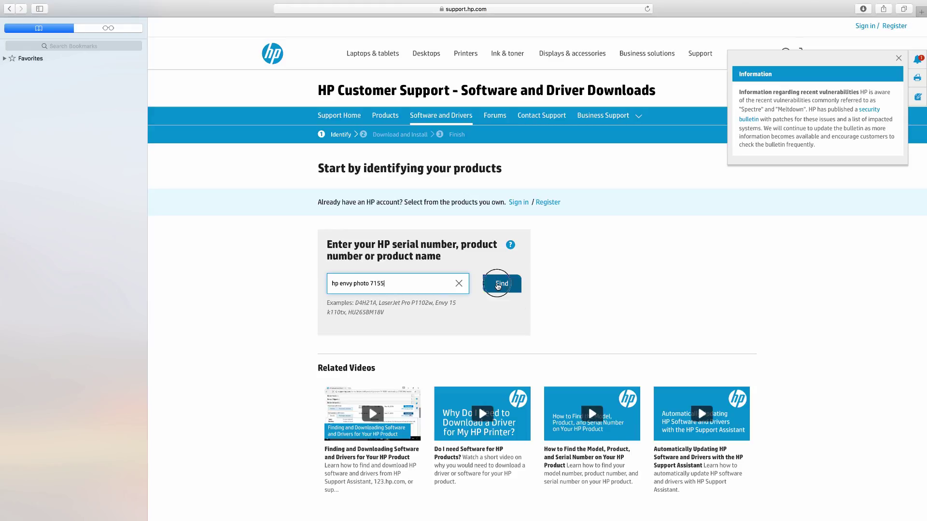
pyautogui.click(498, 285)
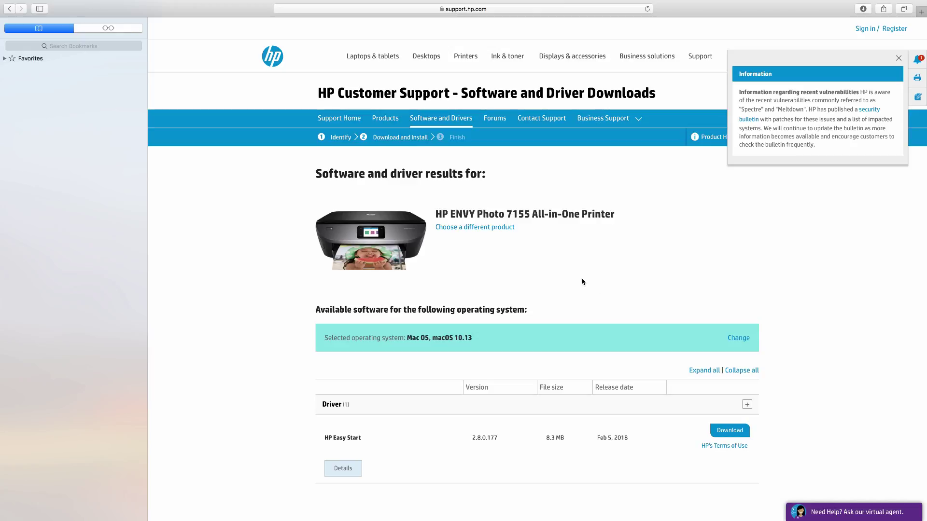
# Download HP Easy Start for macOS 10.13 and close the browser window
pyautogui.click(735, 341)
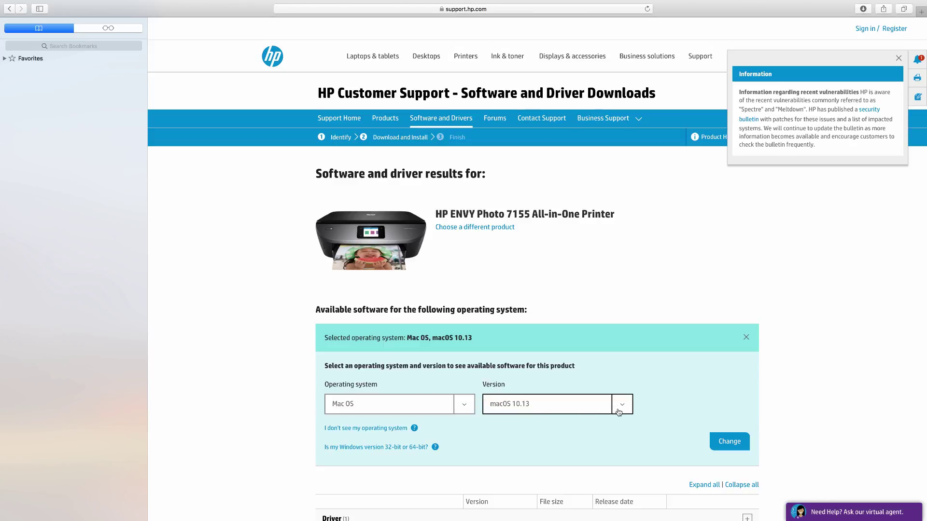
pyautogui.click(746, 337)
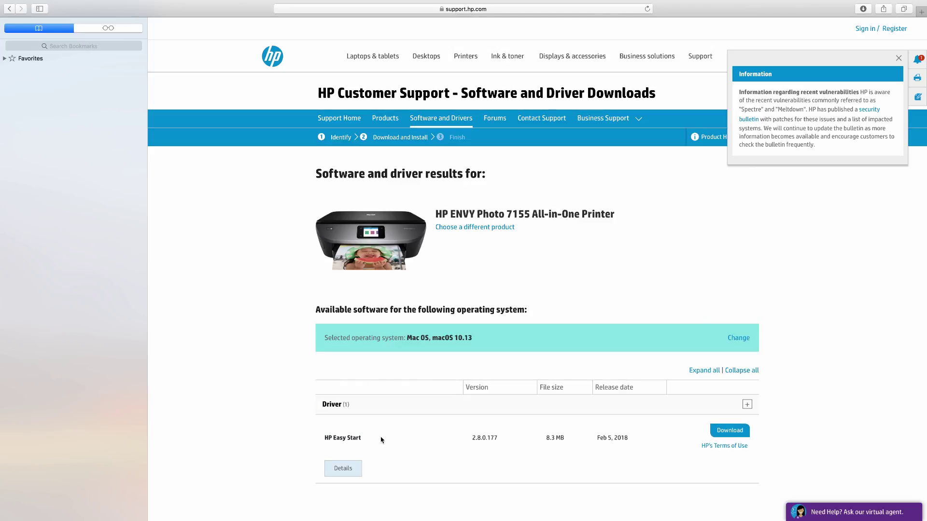
pyautogui.click(730, 437)
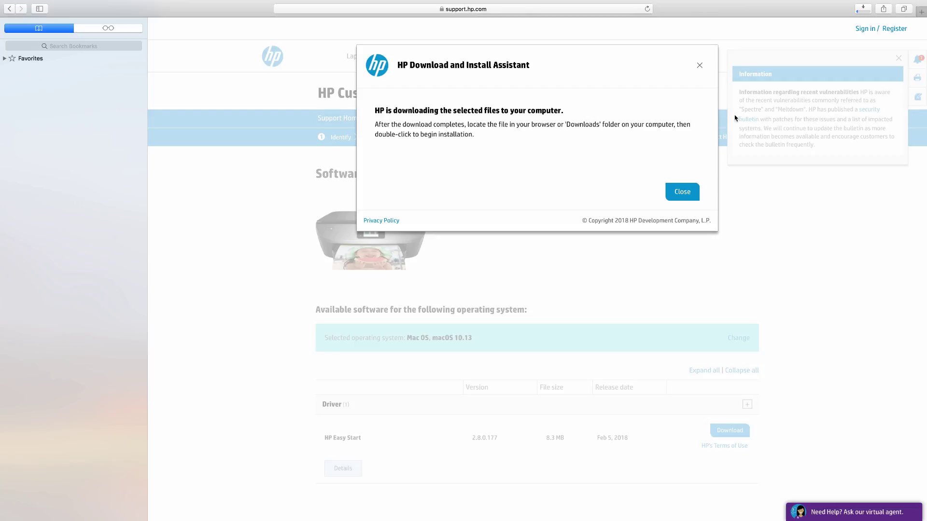
pyautogui.click(699, 66)
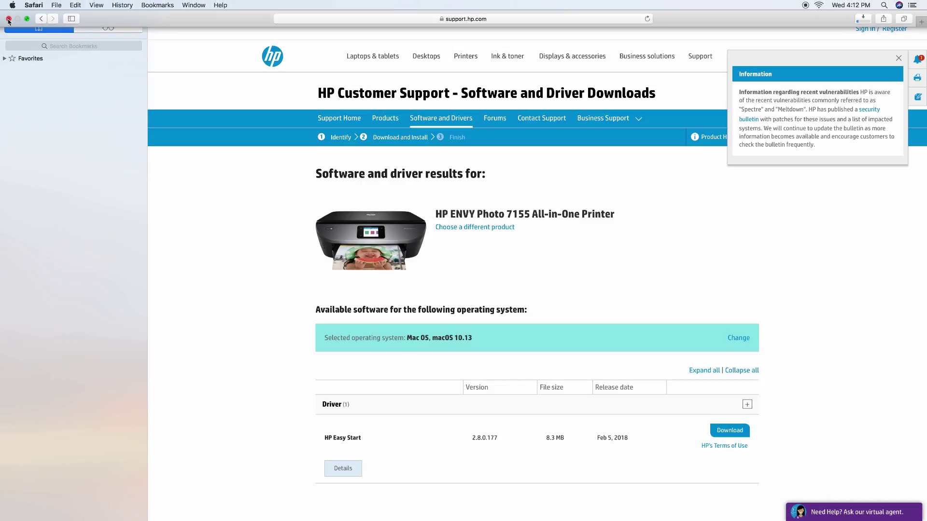
pyautogui.click(9, 19)
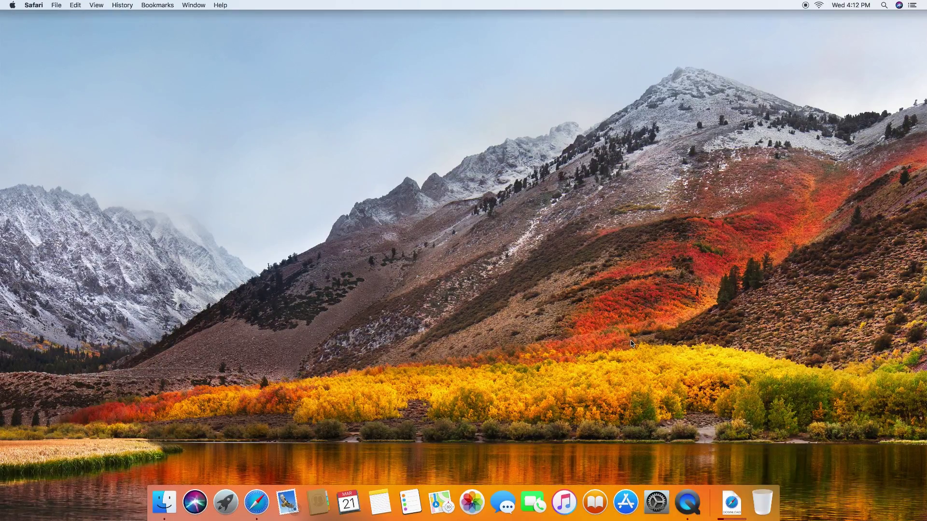
pyautogui.click(631, 343)
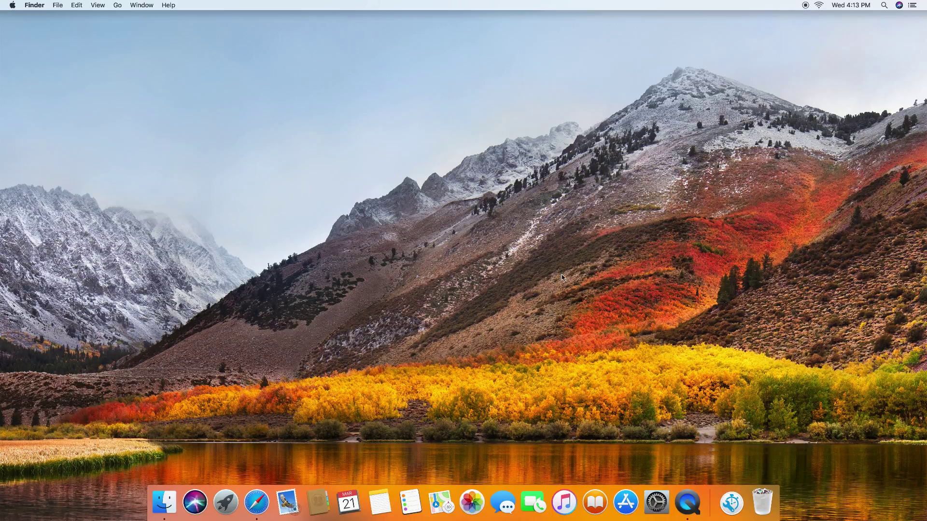
# Launch the downloaded HP Easy Start application and allow it to open
pyautogui.click(731, 503)
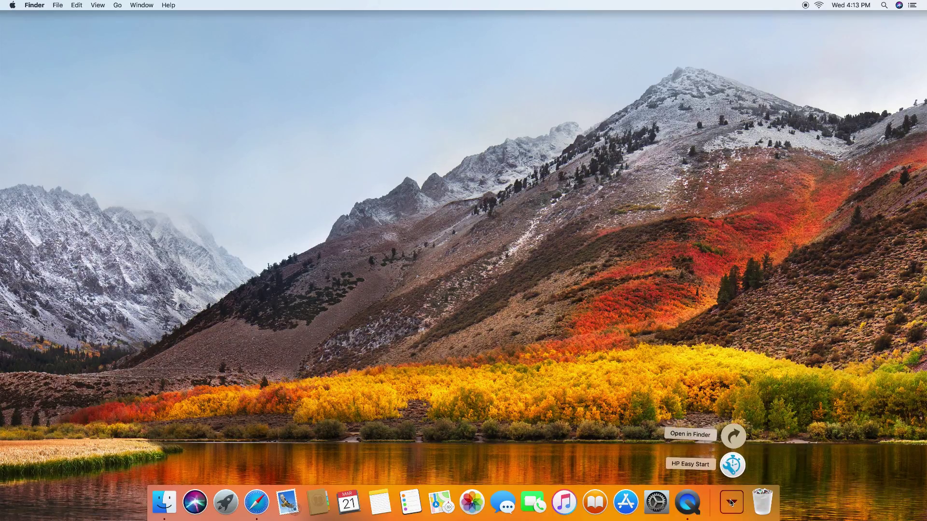
pyautogui.click(734, 466)
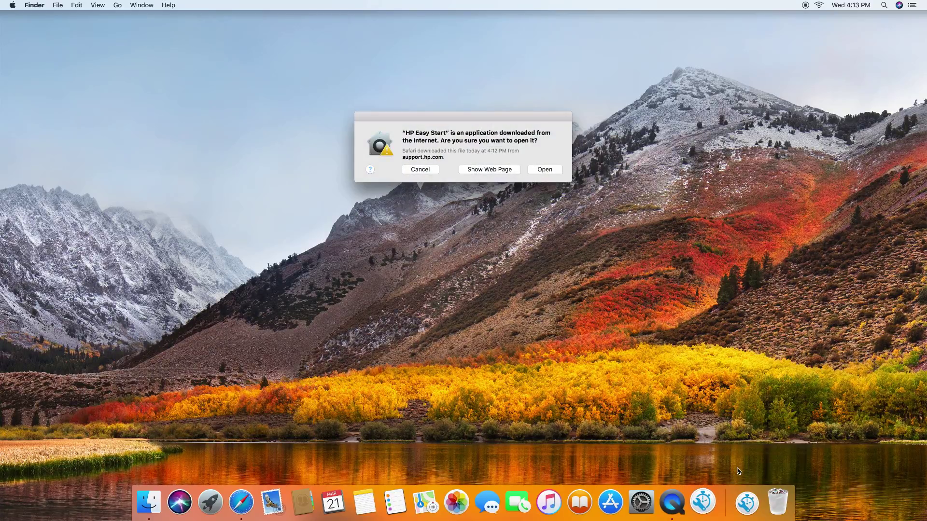
pyautogui.click(551, 172)
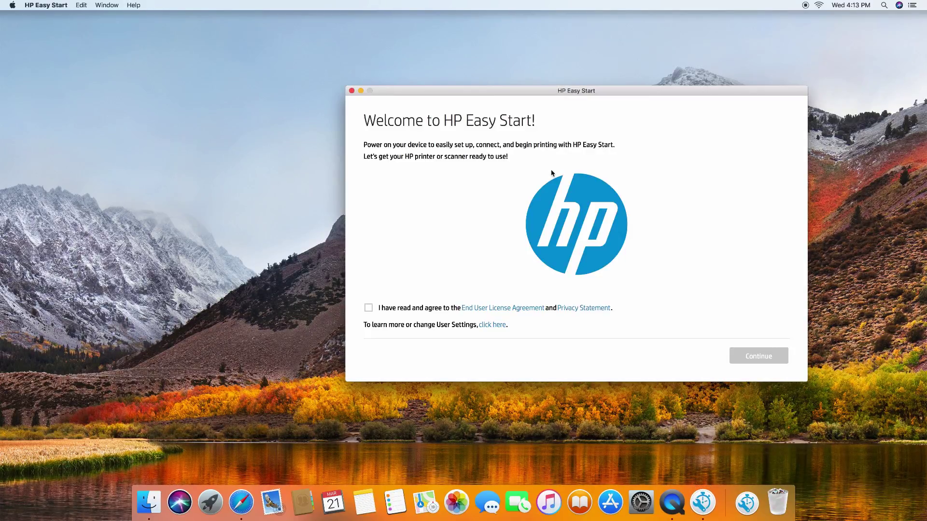
# Accept the End User License Agreement and Privacy Statement and continue past the printer preparation checklist
pyautogui.click(369, 308)
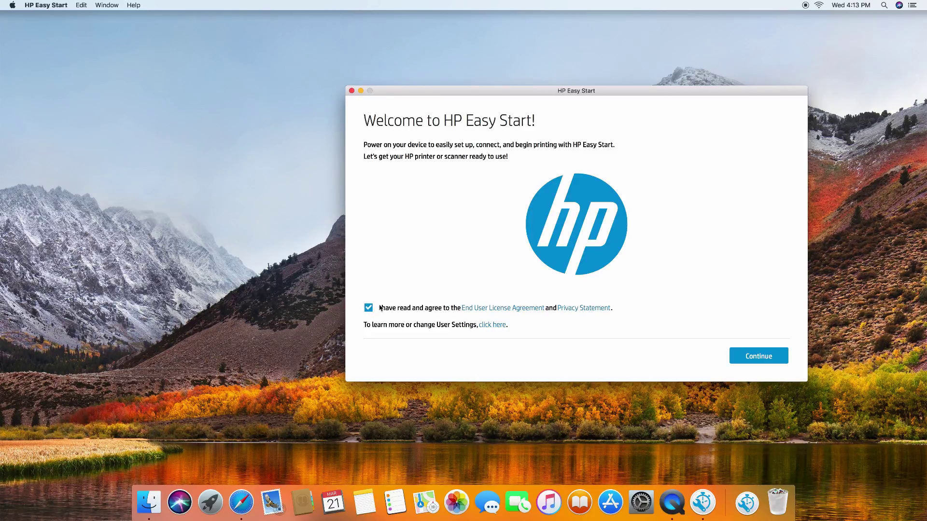
pyautogui.click(762, 362)
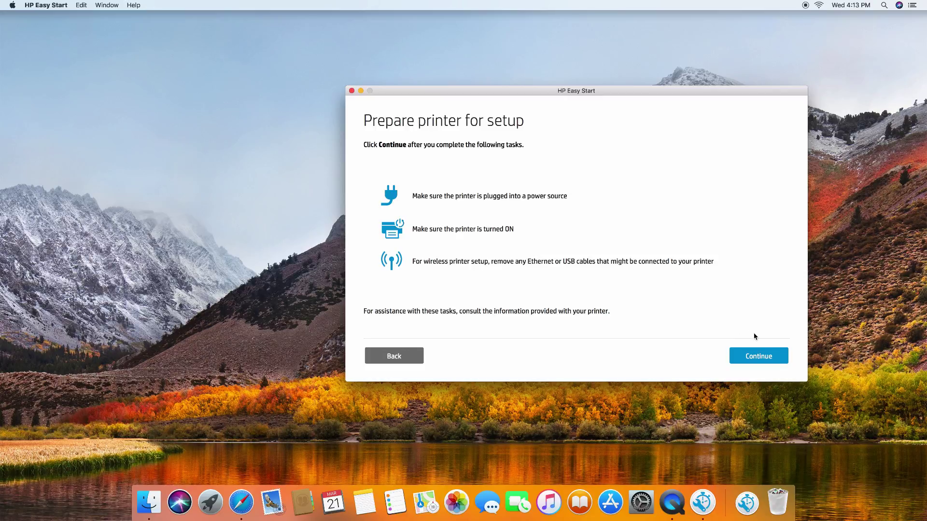
pyautogui.click(762, 359)
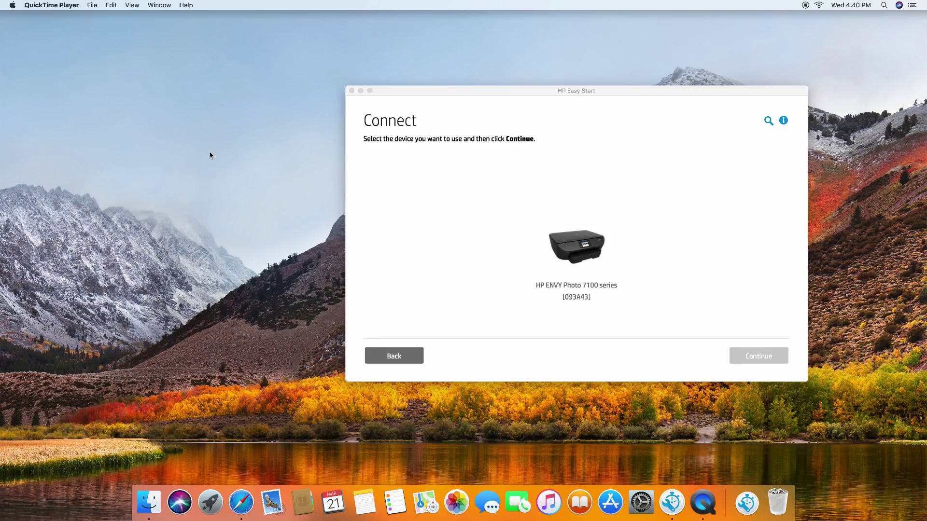
# Choose the HP ENVY Photo 7100 series as the device to connect and continue past the cartridge and paper check
pyautogui.click(569, 261)
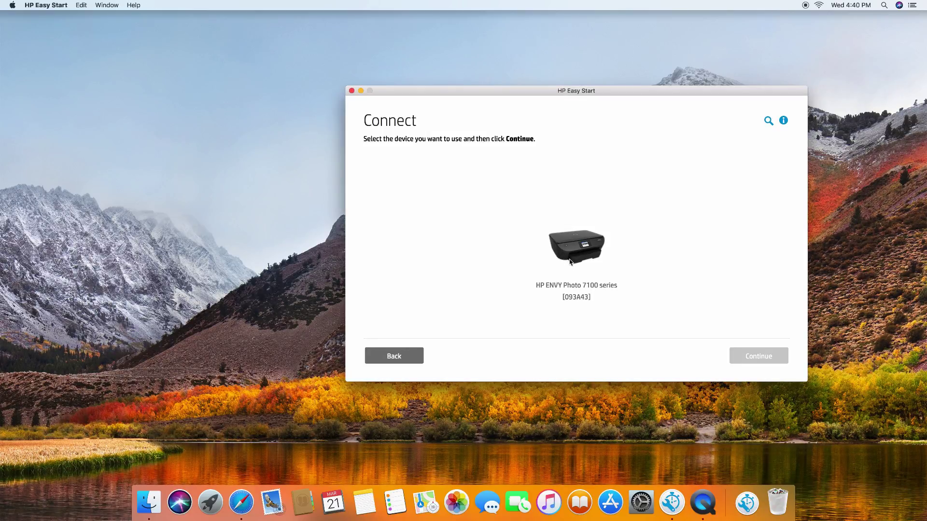
pyautogui.click(576, 265)
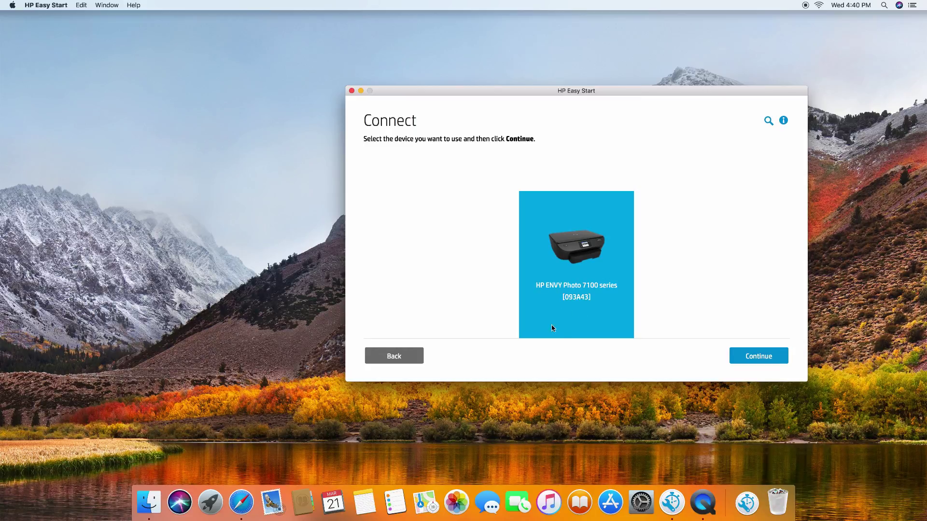
pyautogui.click(741, 359)
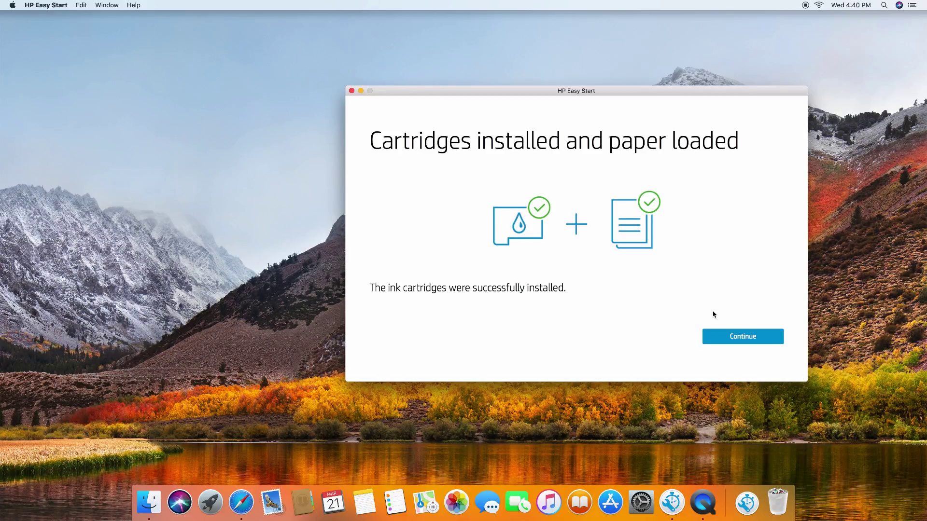
pyautogui.click(727, 338)
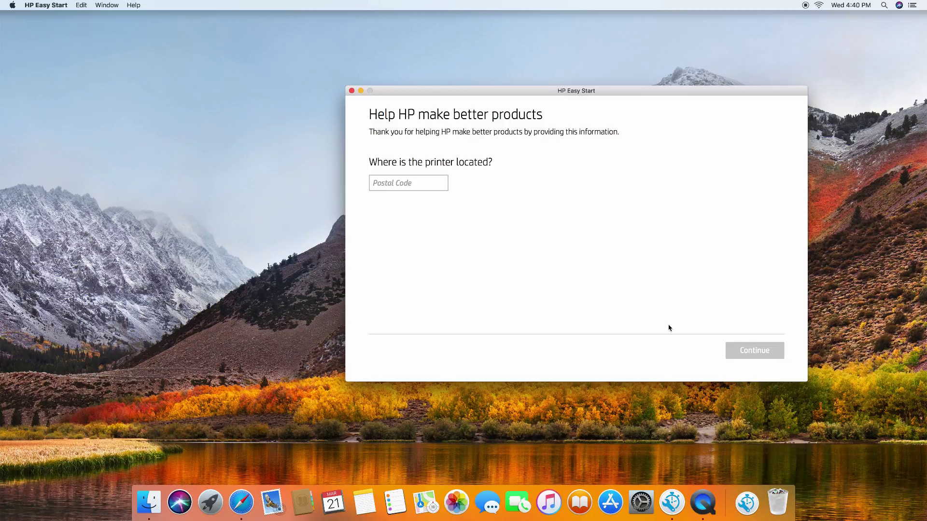
# Enter the postal code for the printer's location and continue to the software installation page
pyautogui.click(421, 185)
pyautogui.write('123456')
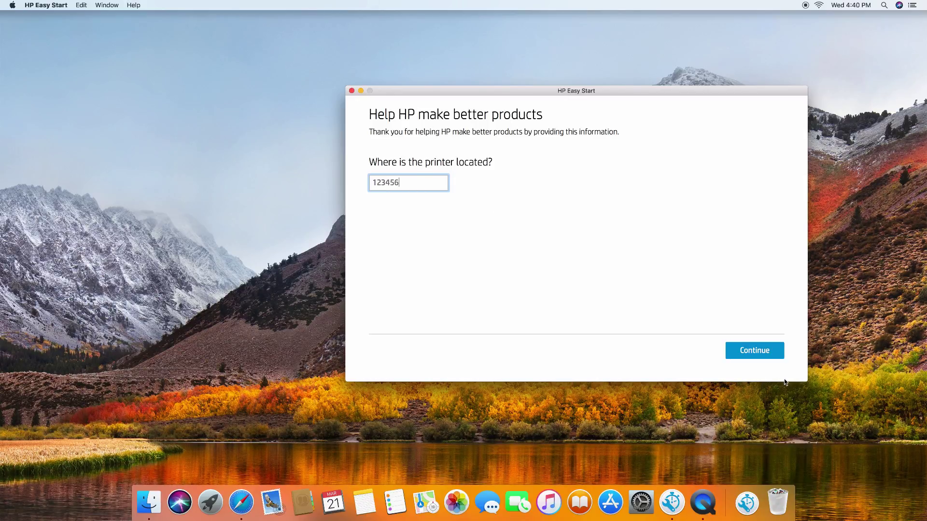
pyautogui.click(764, 357)
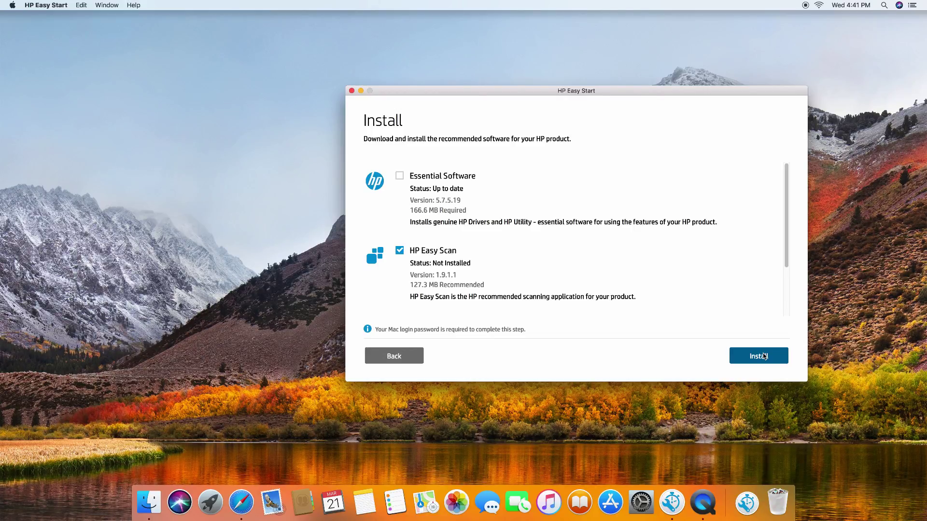
# Add Essential Software and Product Help to the recommended software selected for installation
pyautogui.click(400, 176)
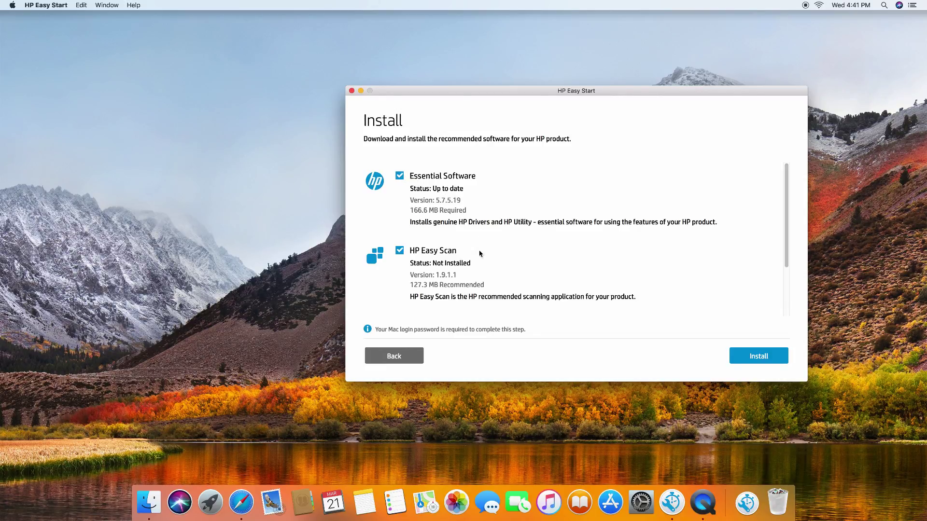
pyautogui.moveTo(789, 265); pyautogui.dragTo(788, 299)
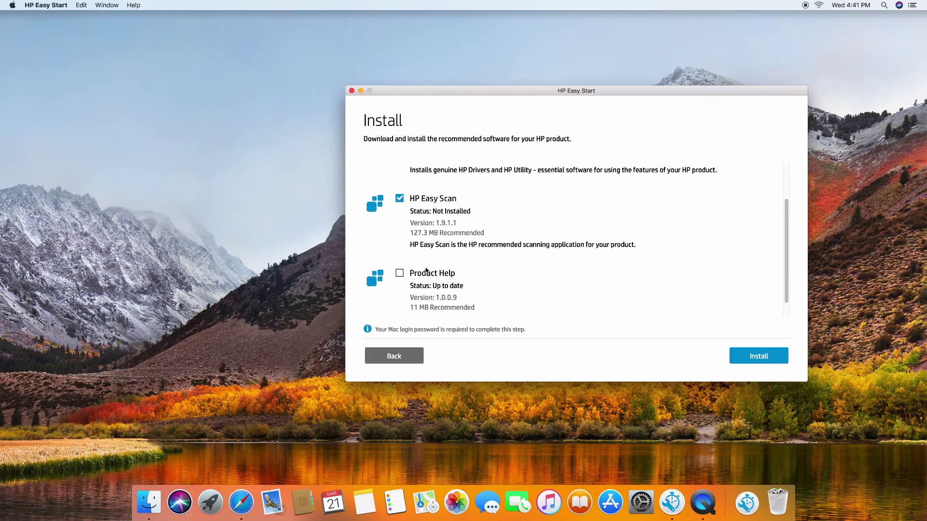
pyautogui.click(400, 274)
# Start installing the selected HP software and authorize it with the Mac login password
pyautogui.click(779, 362)
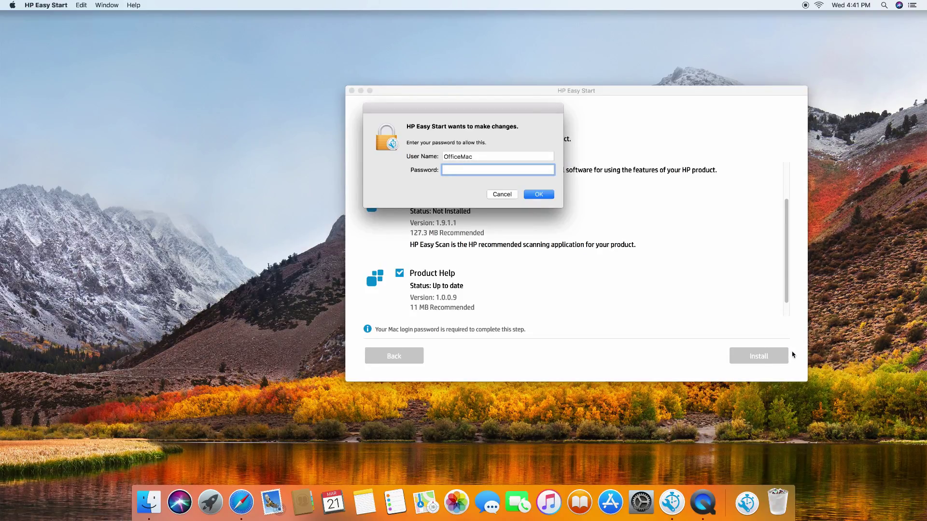
pyautogui.write('•••')
pyautogui.click(538, 194)
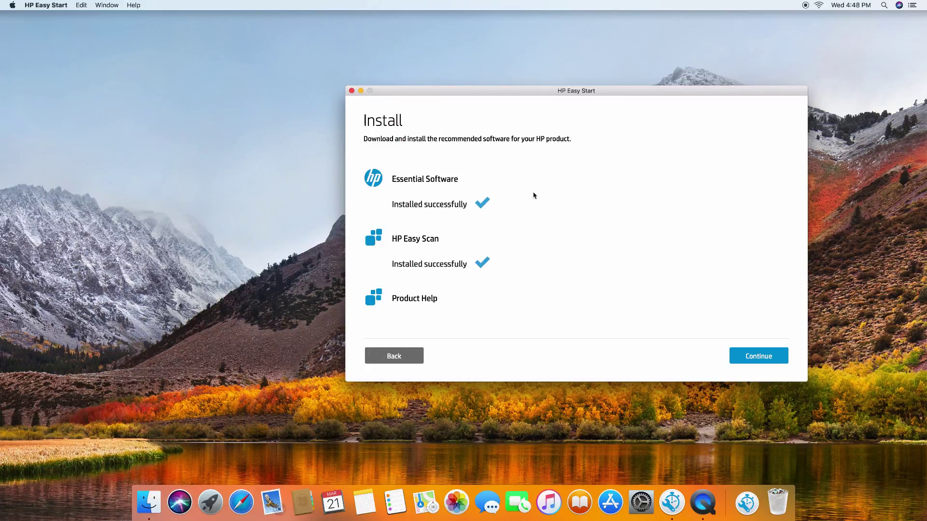
# Finish the software installation page and accept the default Status and Alerts settings and Wi-Fi Direct enabled with its preset passphrase
pyautogui.click(747, 356)
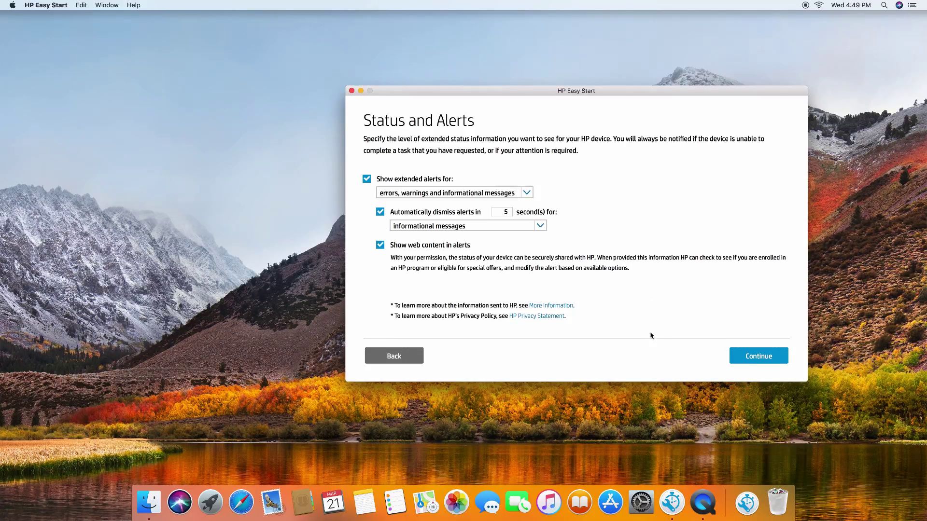
pyautogui.click(748, 356)
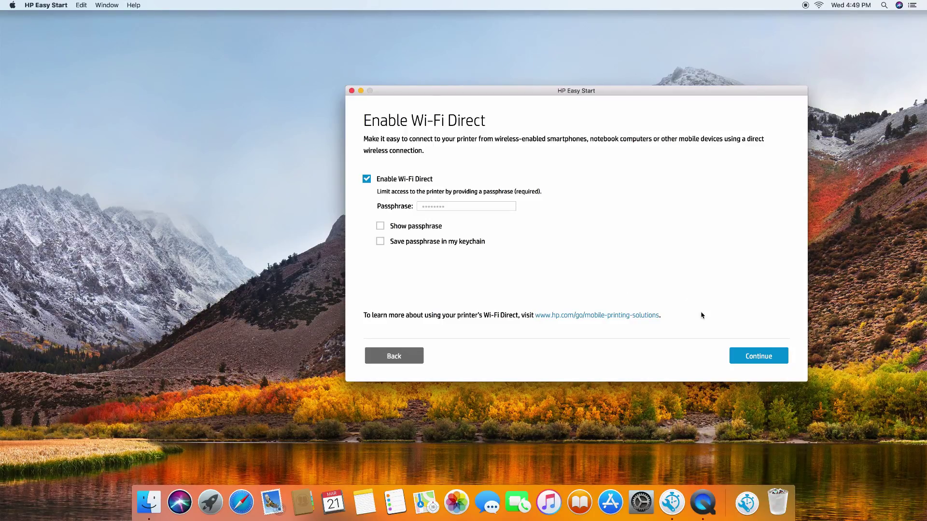
pyautogui.click(756, 358)
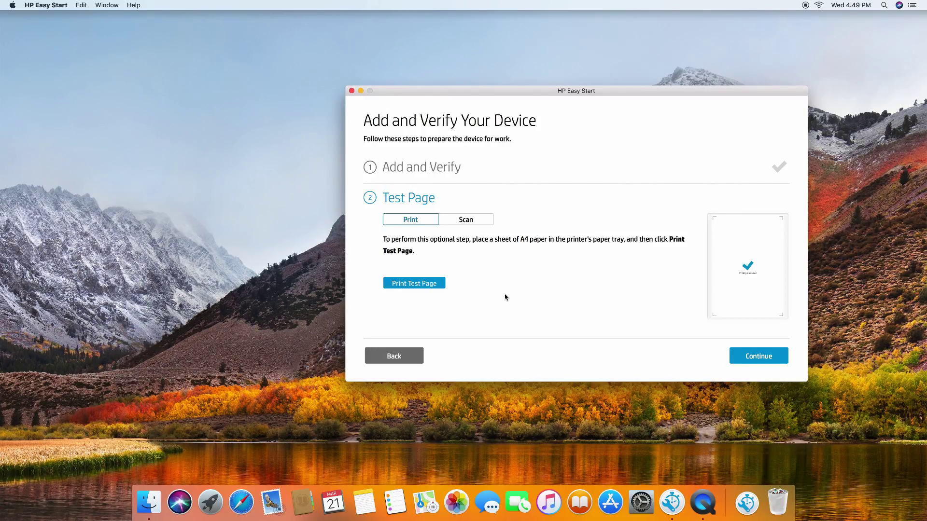
# Print a test page, scan a test page, and continue past the device verification
pyautogui.click(421, 285)
pyautogui.click(473, 224)
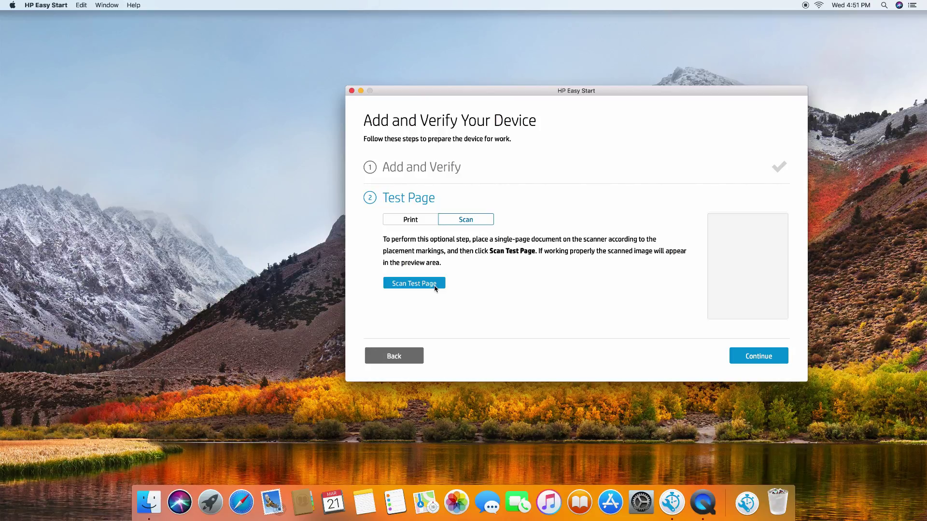
pyautogui.click(434, 285)
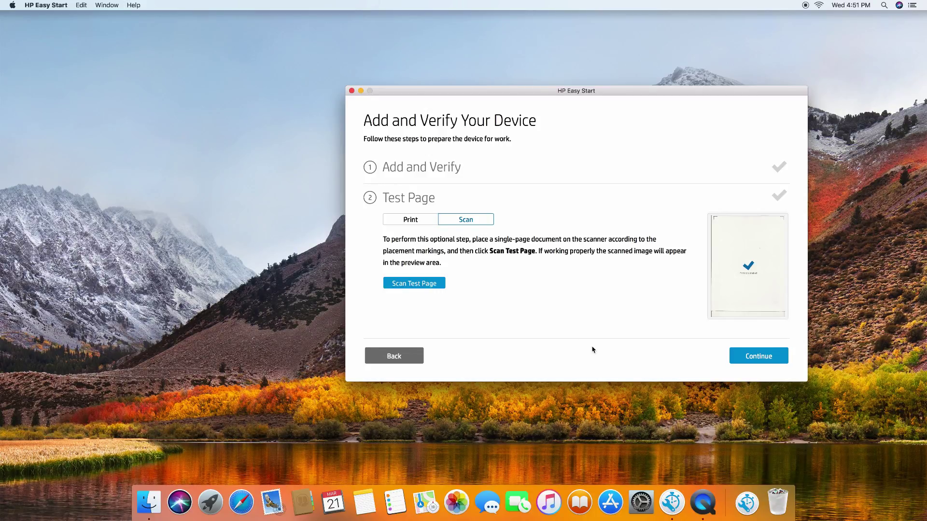
pyautogui.click(750, 362)
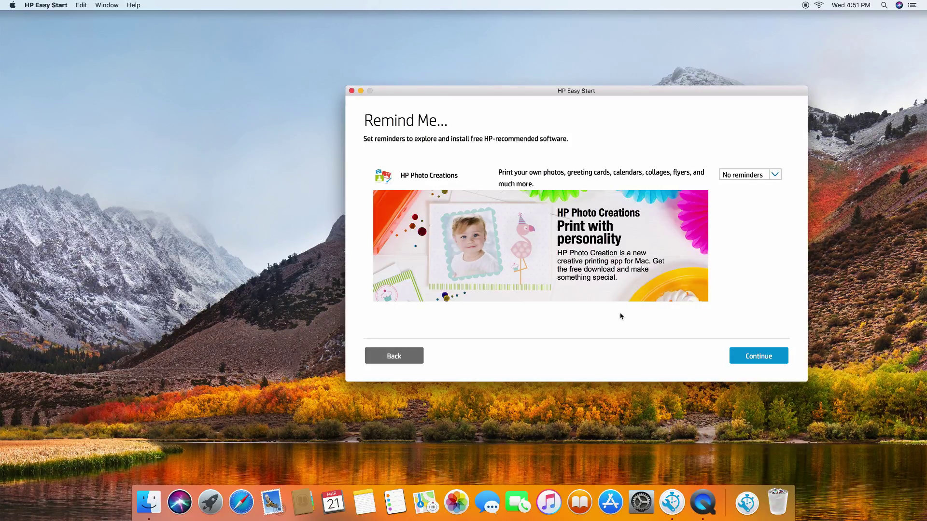
# Choose No reminders for HP Photo Creations and continue to the online setup stage
pyautogui.click(774, 175)
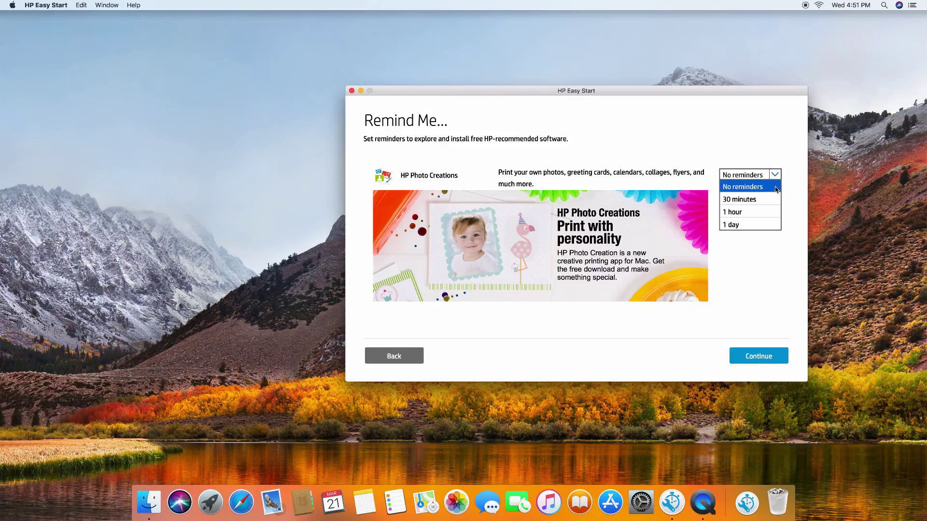
pyautogui.click(776, 189)
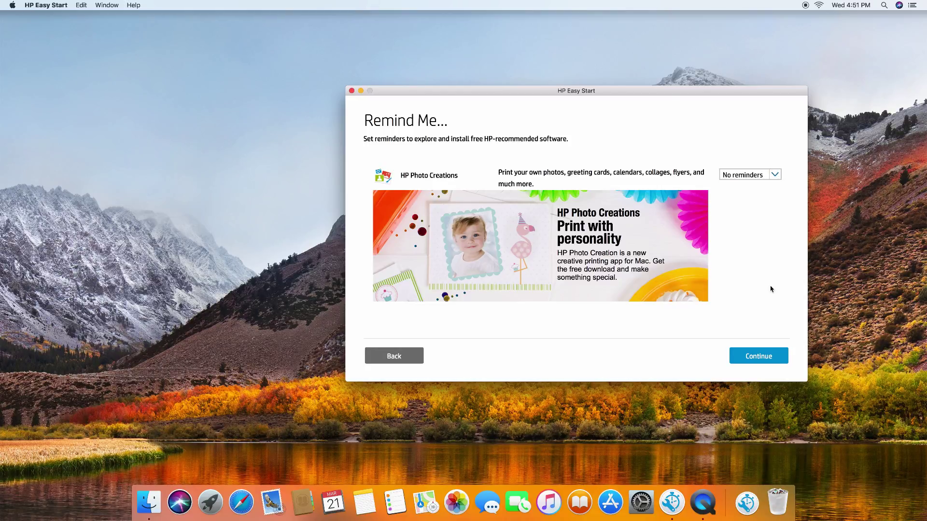
pyautogui.click(769, 357)
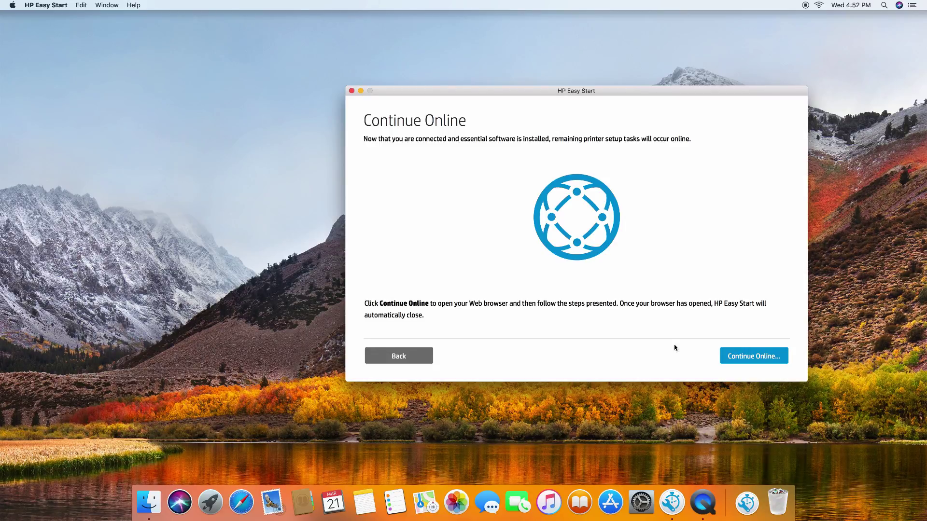
# Continue the printer setup online in Safari, advance to the product registration page, and close the browser window
pyautogui.click(742, 355)
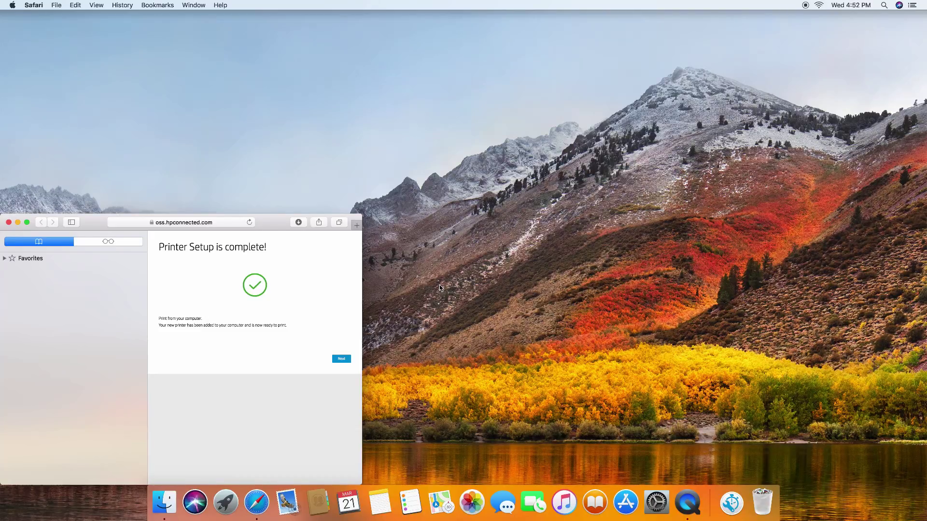
pyautogui.click(346, 358)
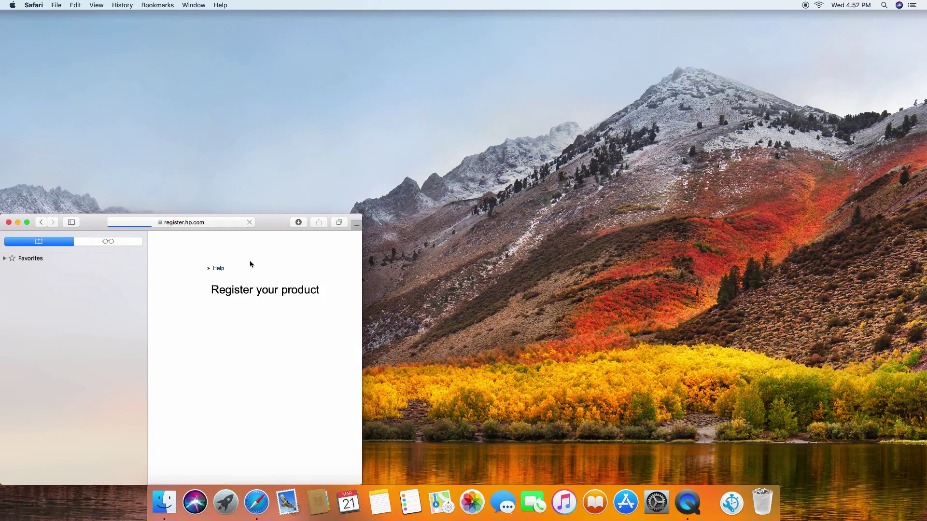
pyautogui.press('super+w')
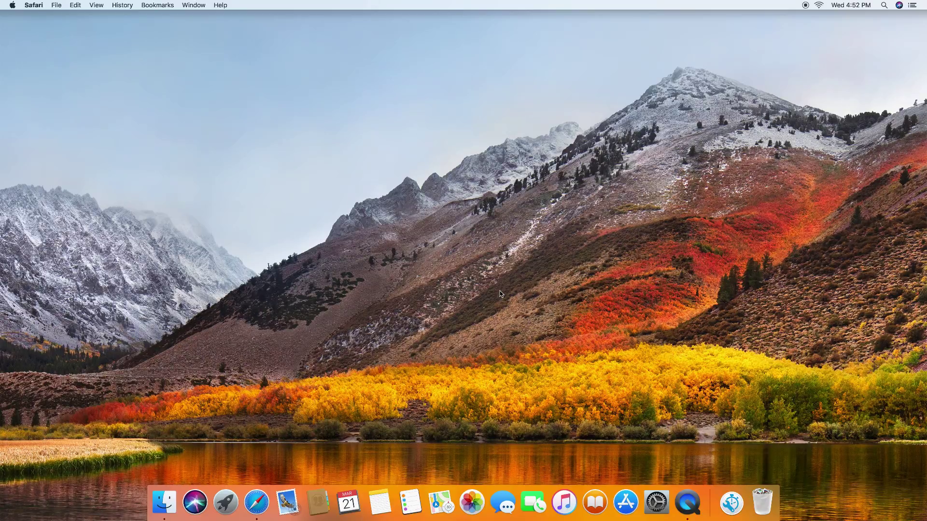